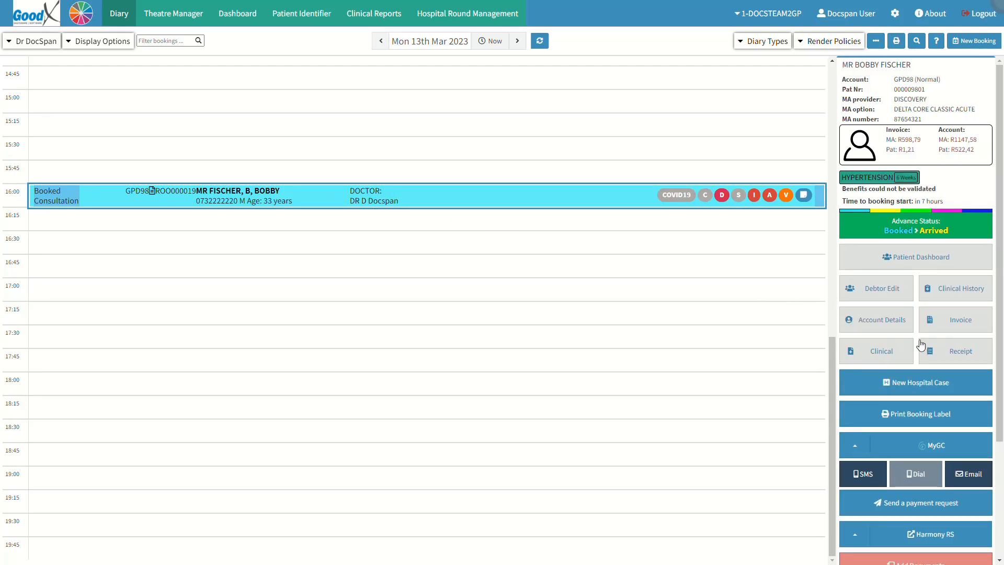
Start capturing a receipt for the selected booking and set the receipt date to 2023-03-13.
{"action": "left_click", "coordinate": [944, 350]}
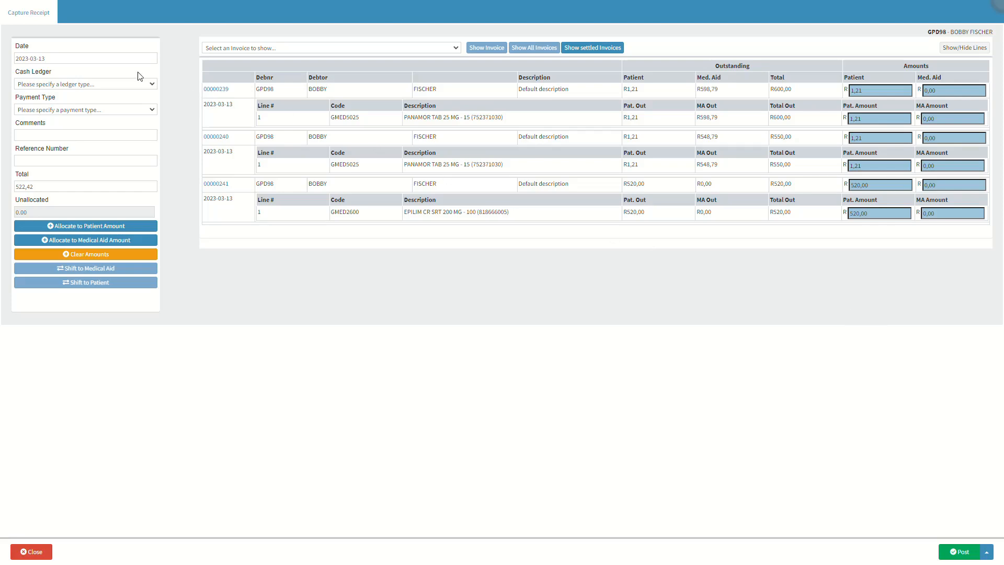
{"action": "left_click", "coordinate": [67, 47]}
{"action": "left_click", "coordinate": [61, 60]}
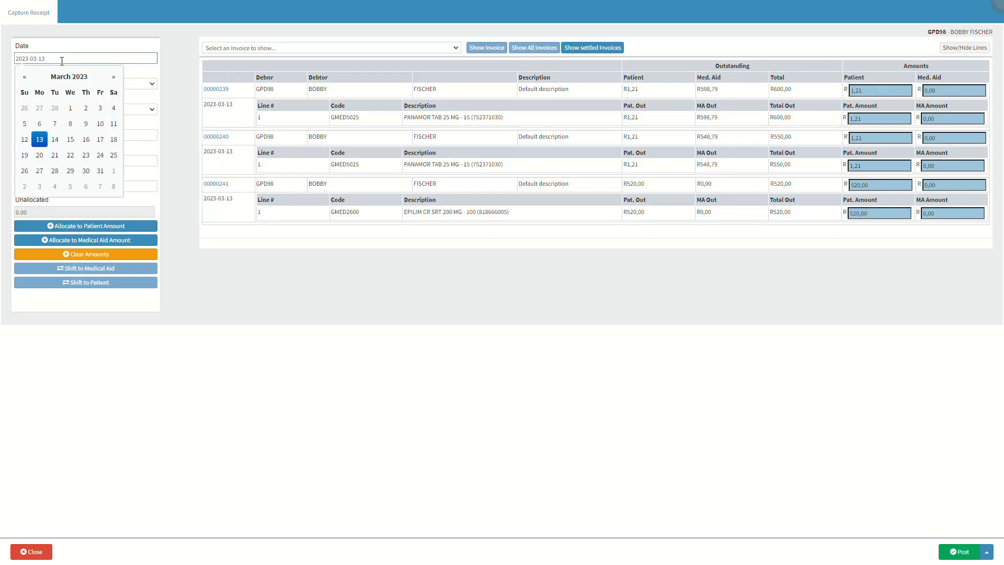
{"action": "left_click", "coordinate": [40, 141]}
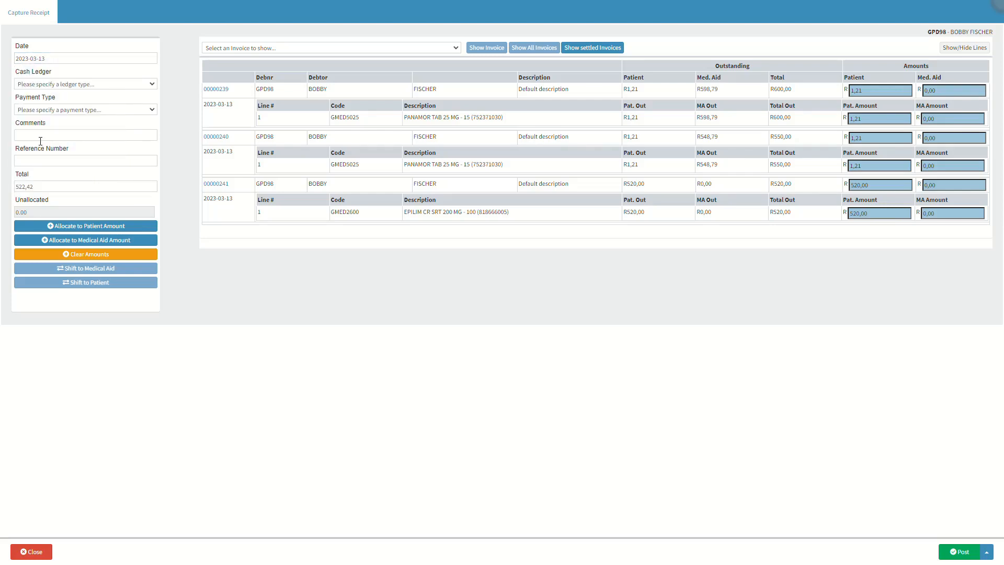
Set the receipt's cash ledger to Control Cash Receipts and its payment type to CASH.
{"action": "left_click", "coordinate": [57, 71]}
{"action": "left_click", "coordinate": [99, 85]}
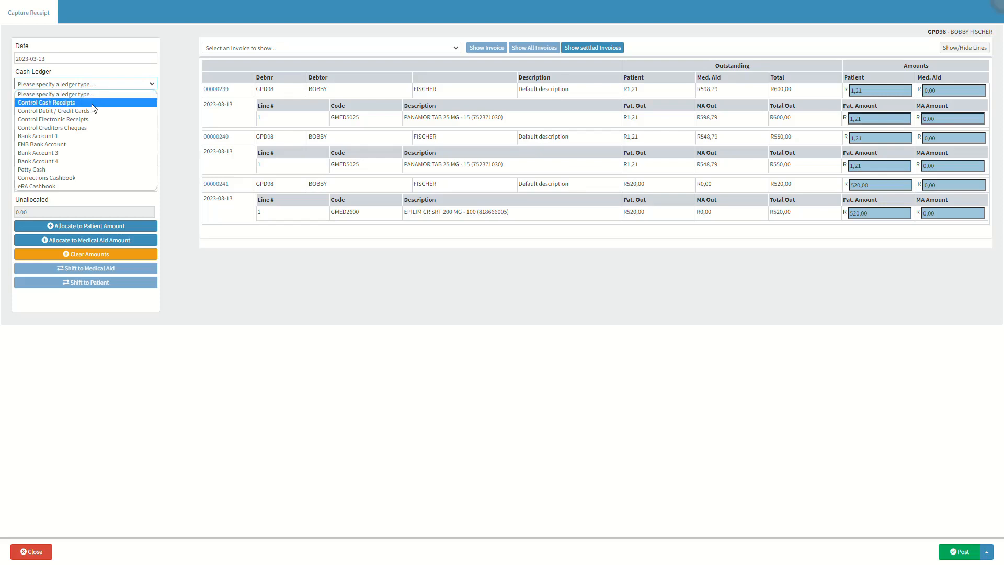
{"action": "left_click", "coordinate": [92, 103]}
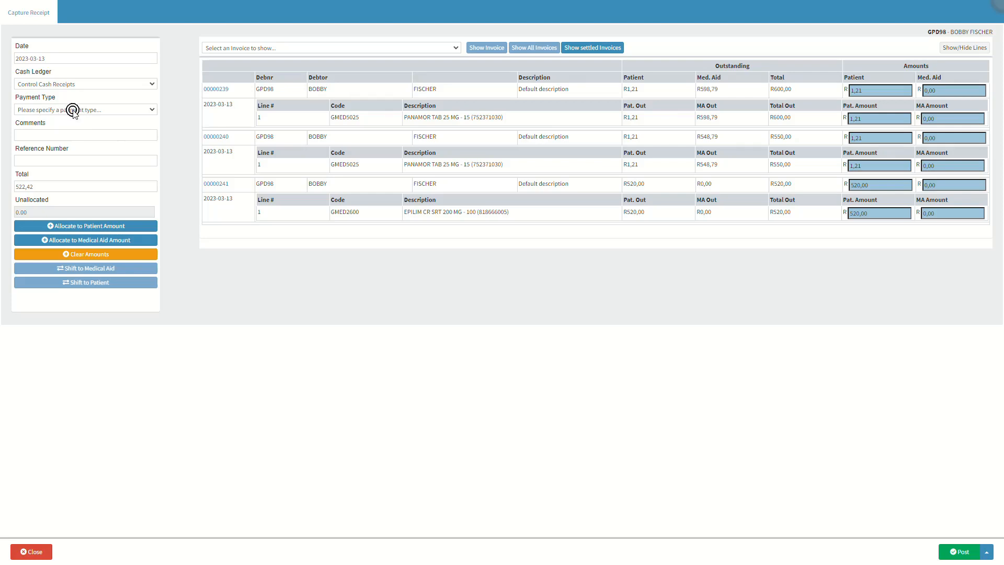
{"action": "left_click", "coordinate": [73, 109]}
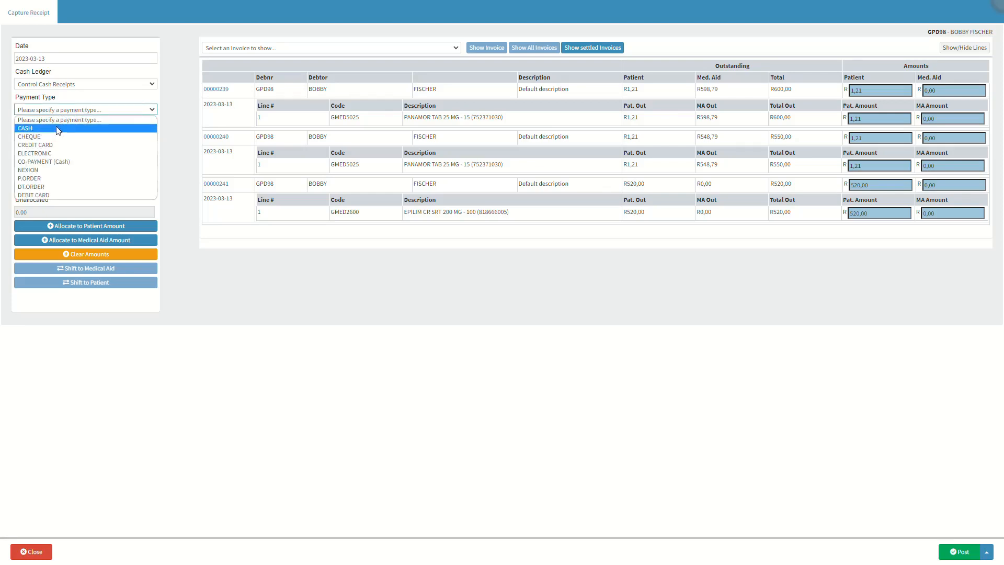
{"action": "left_click", "coordinate": [58, 128]}
{"action": "left_click", "coordinate": [53, 124]}
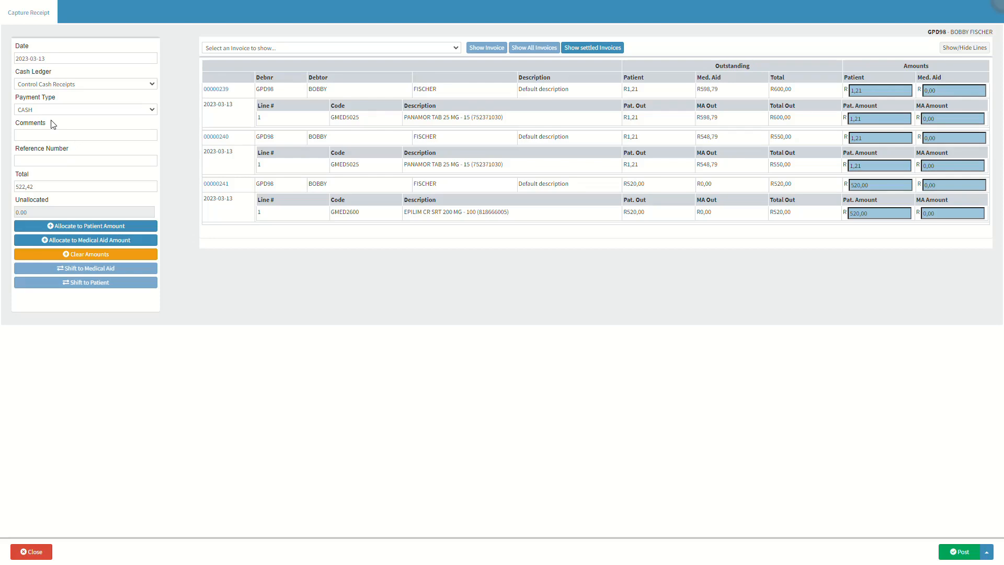
Add the comment "PAID IN FULL" to the receipt and enter the payment's reference number.
{"action": "left_click", "coordinate": [41, 138]}
{"action": "type", "text": "PAID IN FULL"}
{"action": "left_click", "coordinate": [95, 151]}
{"action": "left_click", "coordinate": [78, 150]}
{"action": "left_click", "coordinate": [54, 159]}
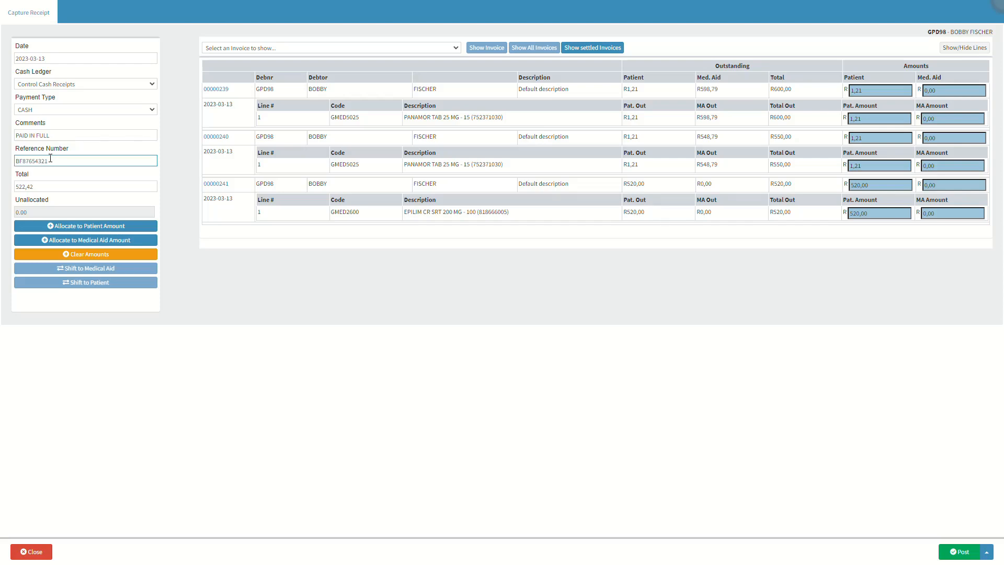
Allocate the receipt total to the patient amount.
{"action": "left_click", "coordinate": [55, 178]}
{"action": "left_click", "coordinate": [37, 178]}
{"action": "left_click", "coordinate": [130, 228]}
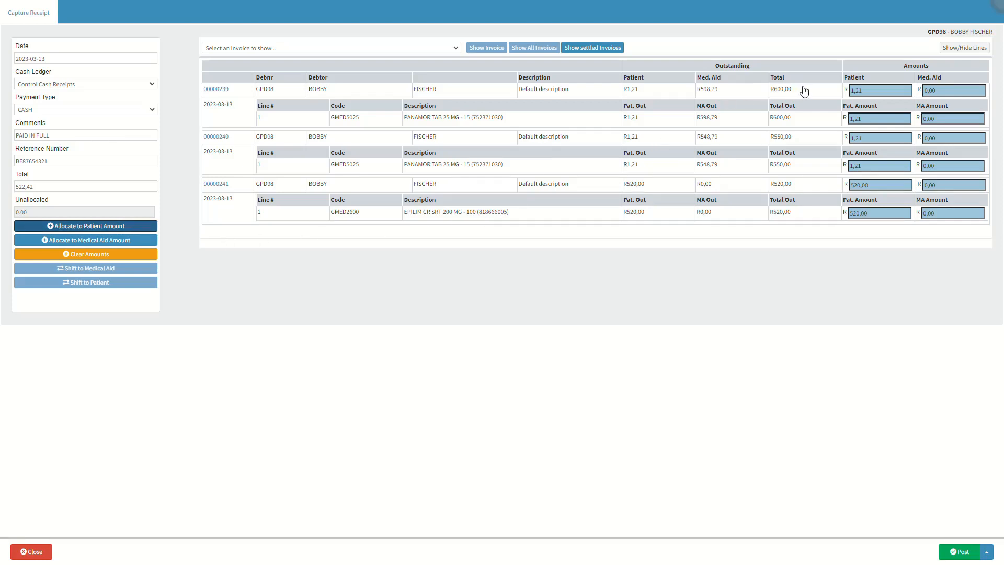
Check the patient amounts allocated to each of the three outstanding invoices and their lines.
{"action": "left_click", "coordinate": [883, 94]}
{"action": "left_click", "coordinate": [874, 118]}
{"action": "left_click", "coordinate": [875, 138]}
{"action": "left_click", "coordinate": [872, 166]}
{"action": "left_click", "coordinate": [877, 184]}
{"action": "left_click", "coordinate": [880, 213]}
{"action": "left_click", "coordinate": [44, 554]}
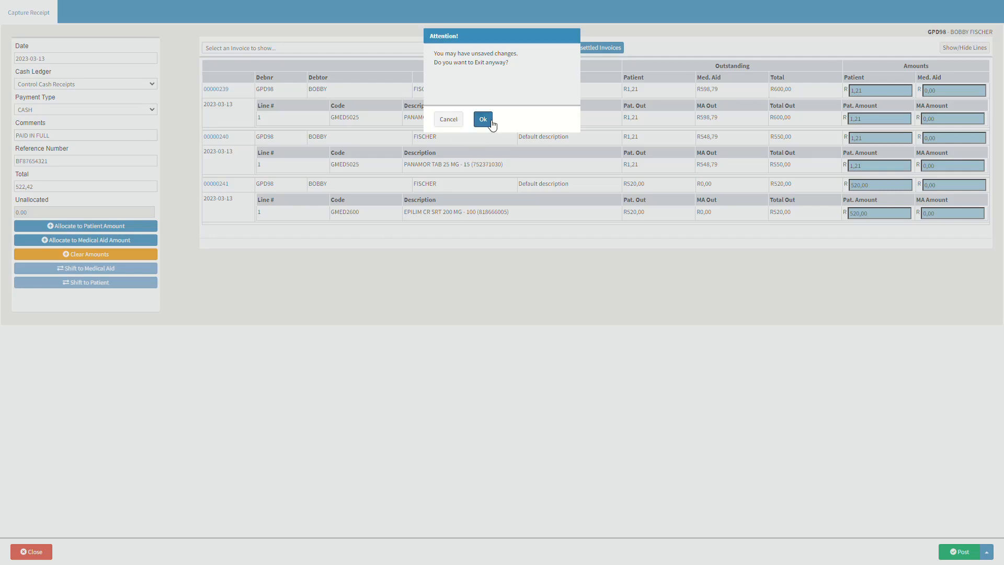
{"action": "left_click", "coordinate": [492, 124]}
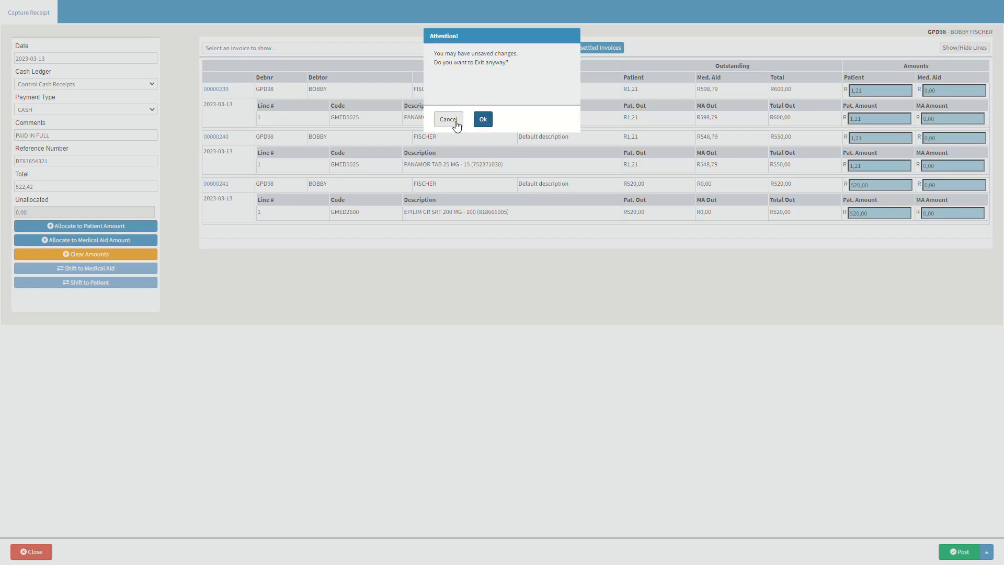
{"action": "left_click", "coordinate": [453, 122]}
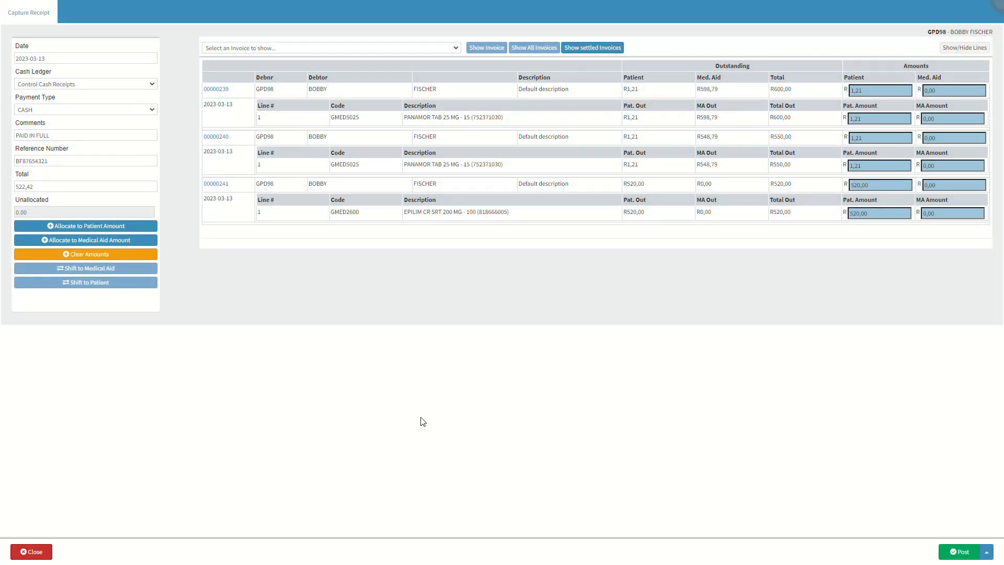
Post and print the receipt, and open the downloaded receipt PDF.
{"action": "left_click", "coordinate": [987, 552]}
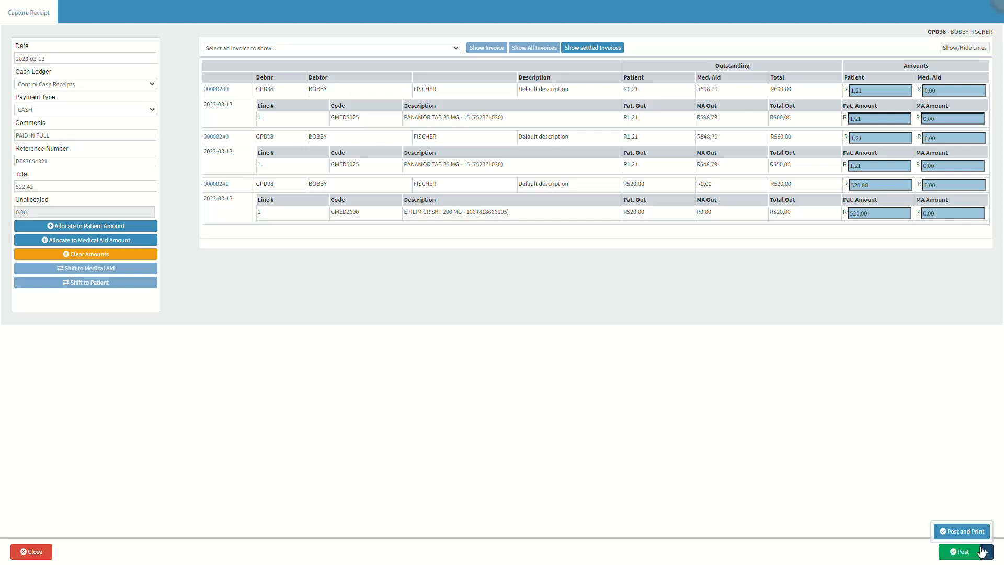
{"action": "left_click", "coordinate": [961, 527]}
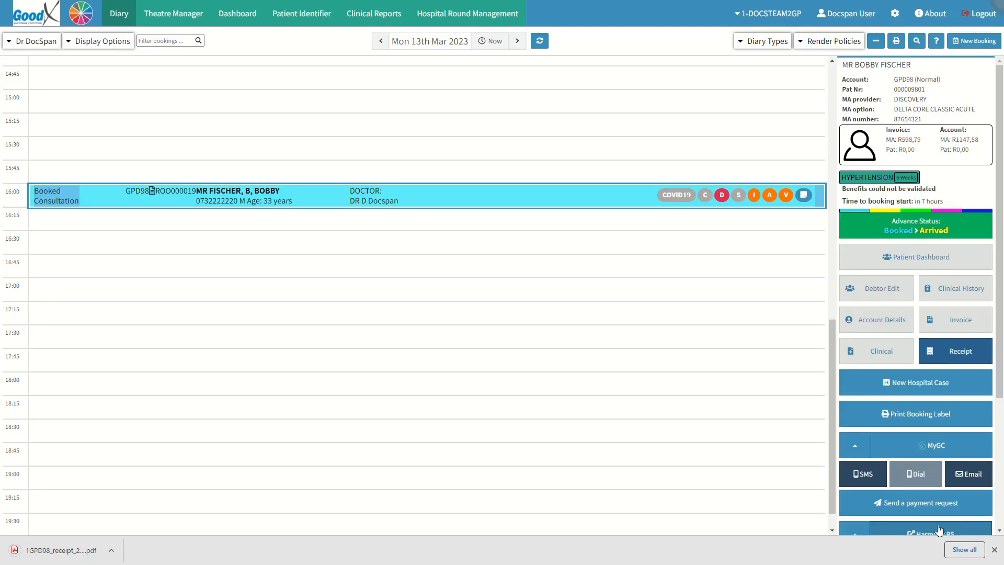
{"action": "left_click", "coordinate": [72, 553]}
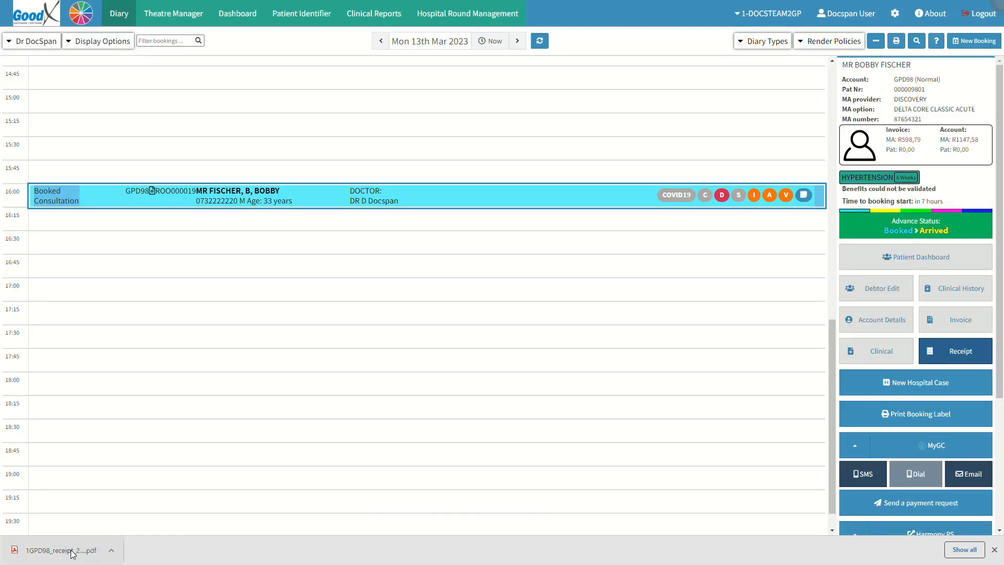